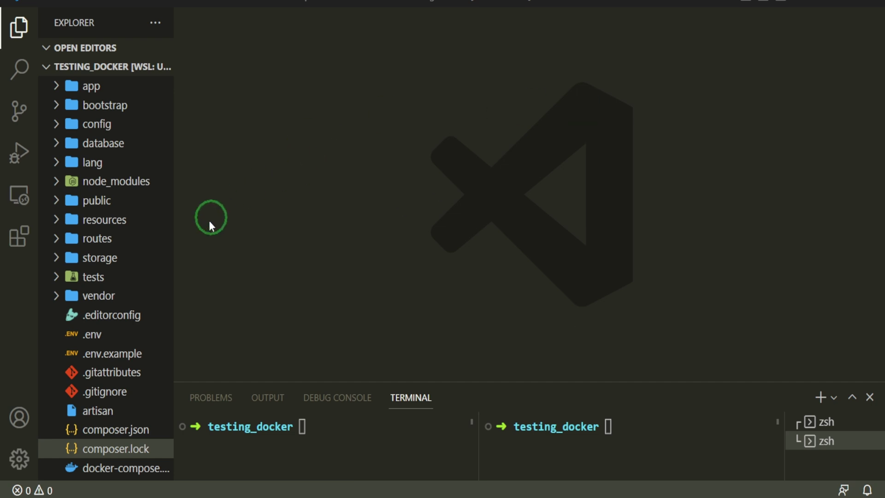
scroll(103, 277, down, 3)
scroll(104, 333, down, 2)
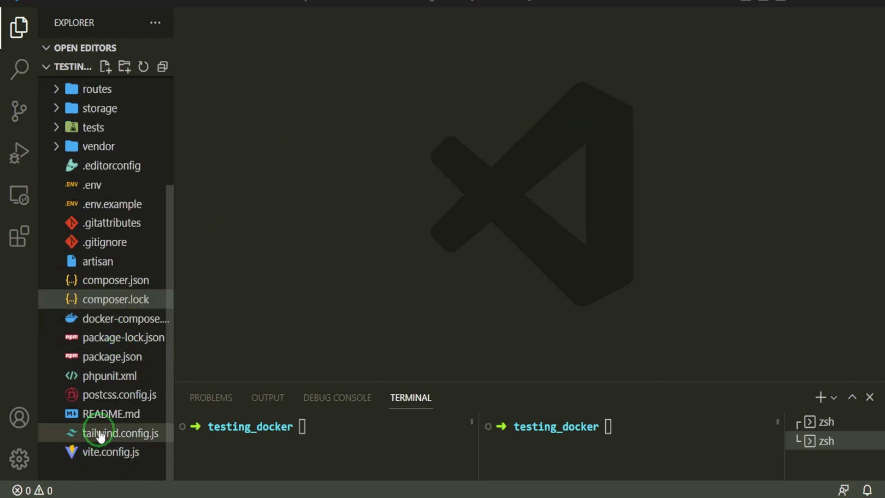
click(112, 356)
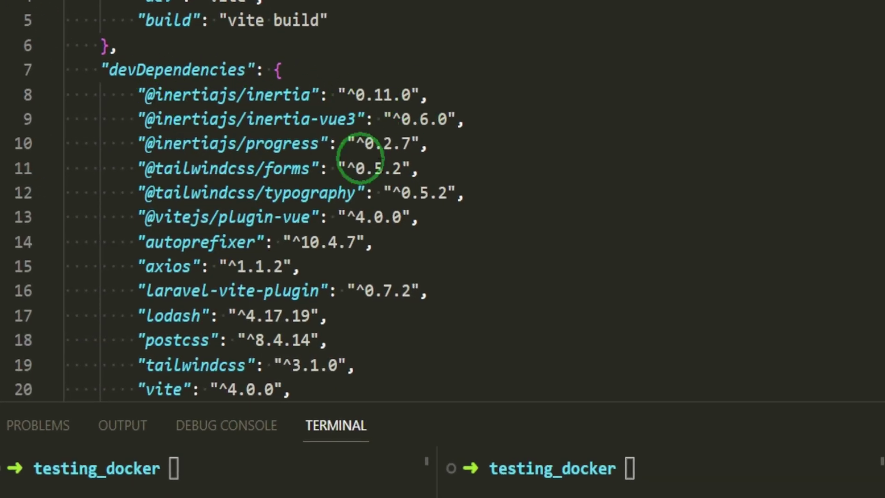
scroll(471, 201, down, 1)
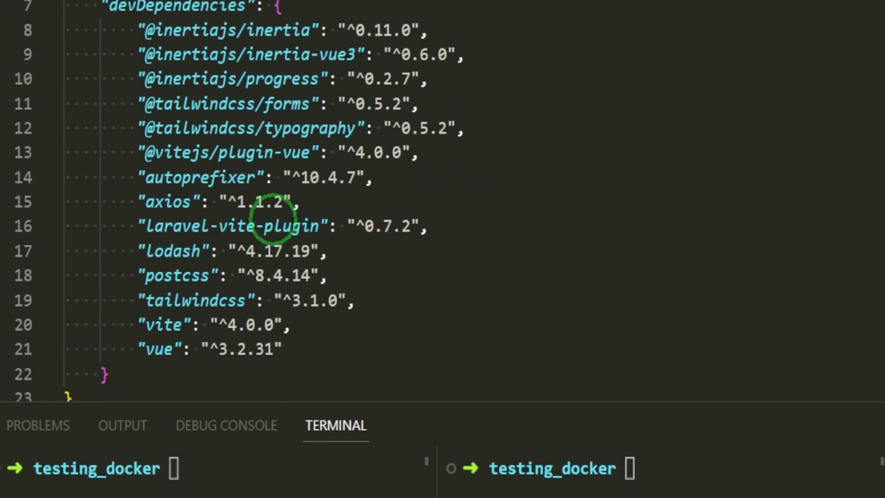
click(151, 151)
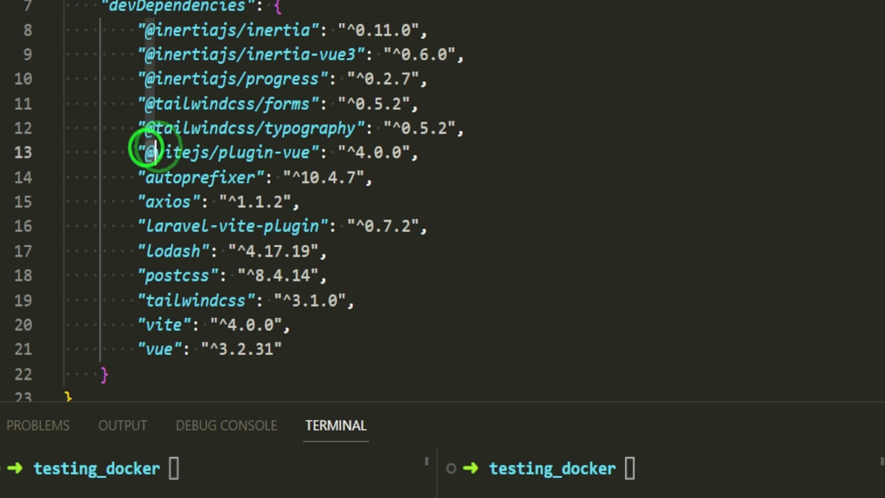
drag(152, 151, 395, 151)
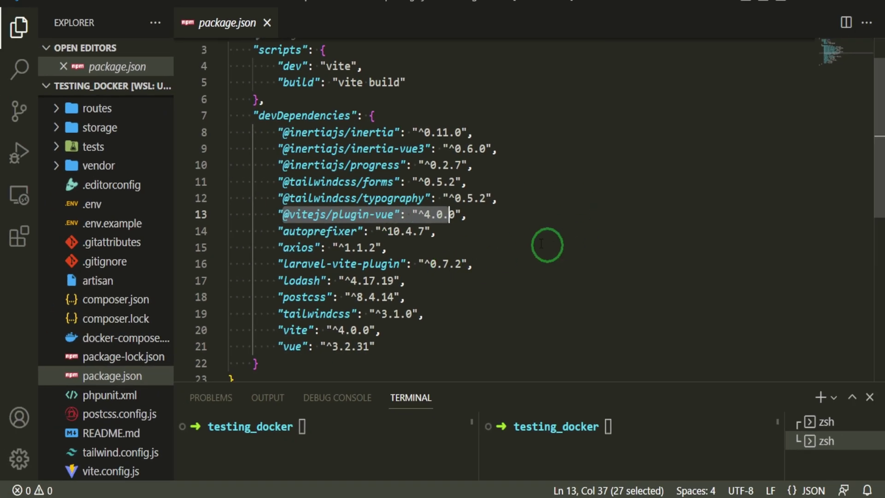
scroll(579, 207, down, 3)
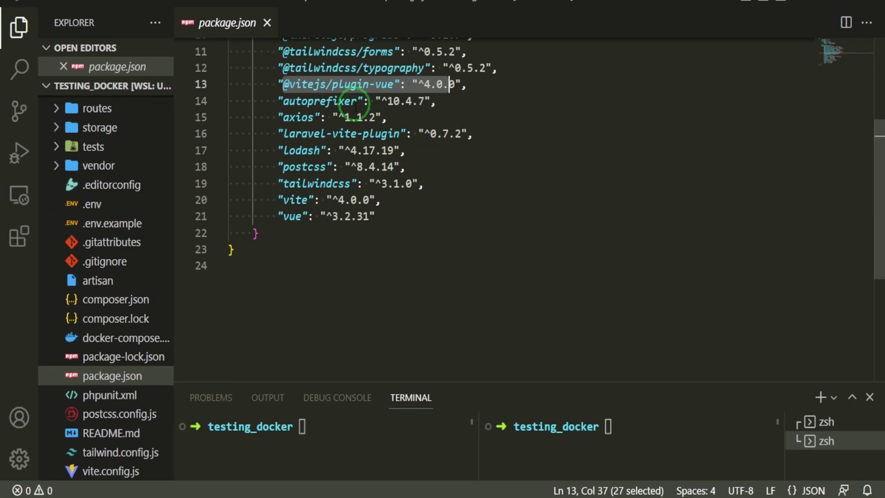
- Open Welcome.vue, comment out the folded welcome-page div at line 15, then switch to the browser
key(ctrl+p)
text(wel)
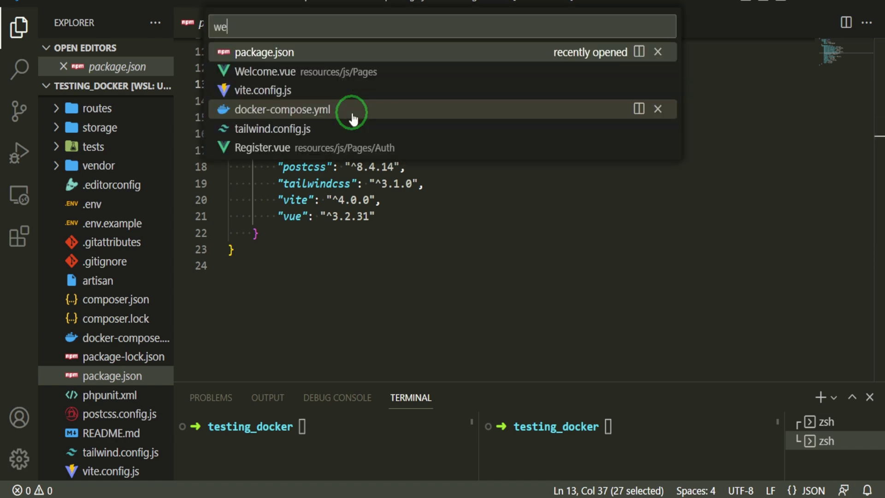
key(Return)
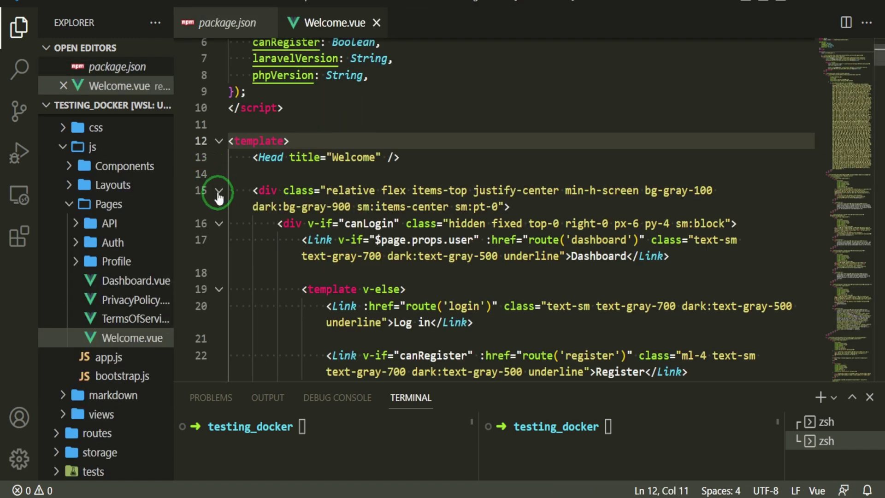
click(219, 190)
drag(323, 232, 304, 193)
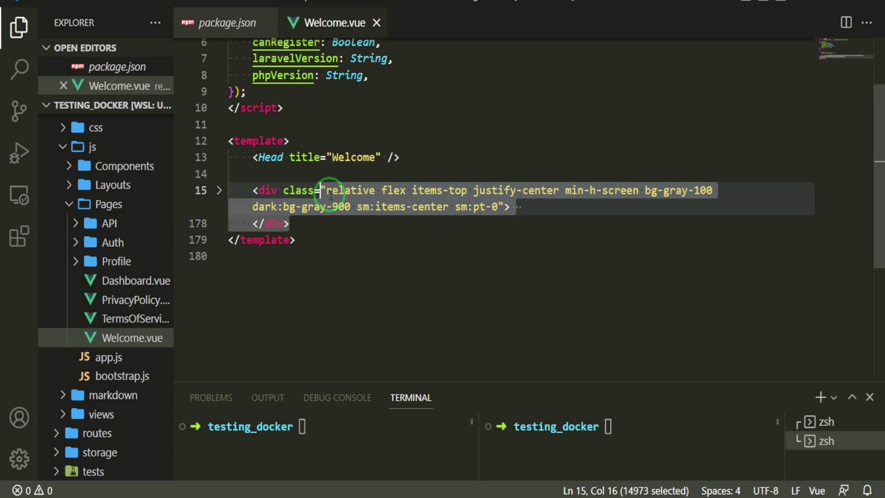
key(ctrl+slash)
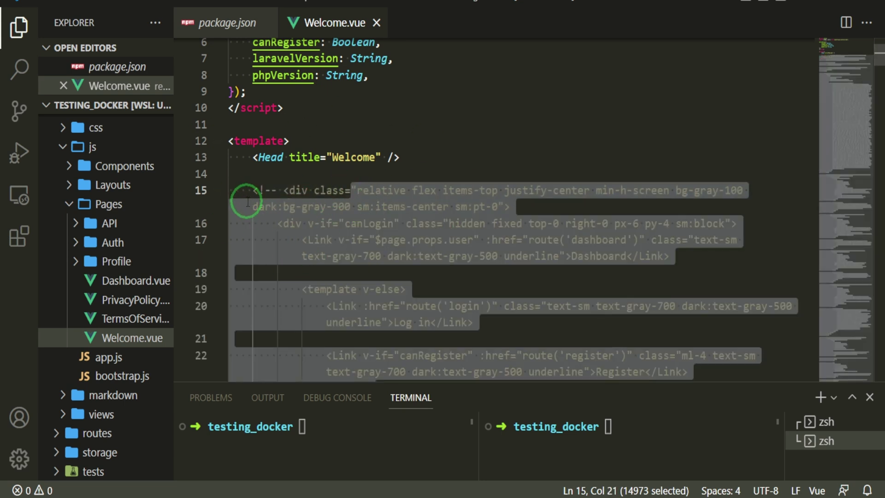
key(ctrl+alt+Left)
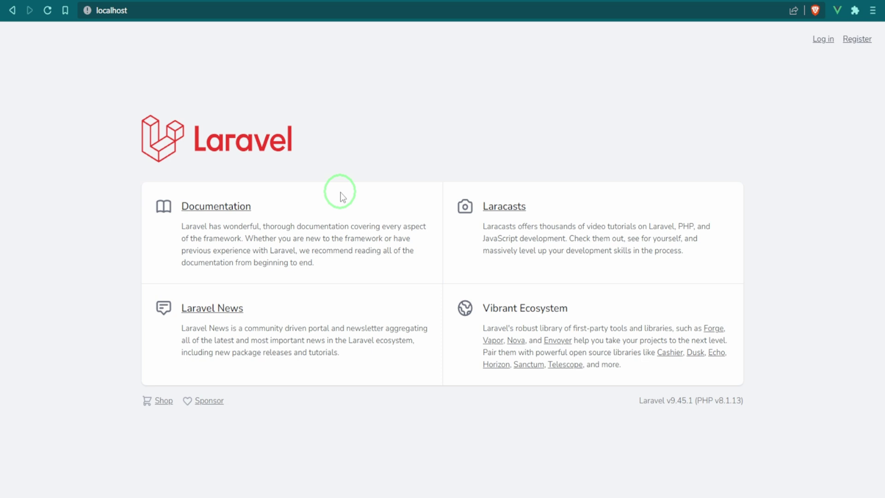
- Check the default Laravel welcome page on localhost, then return to VS Code
key(ctrl+alt+Right)
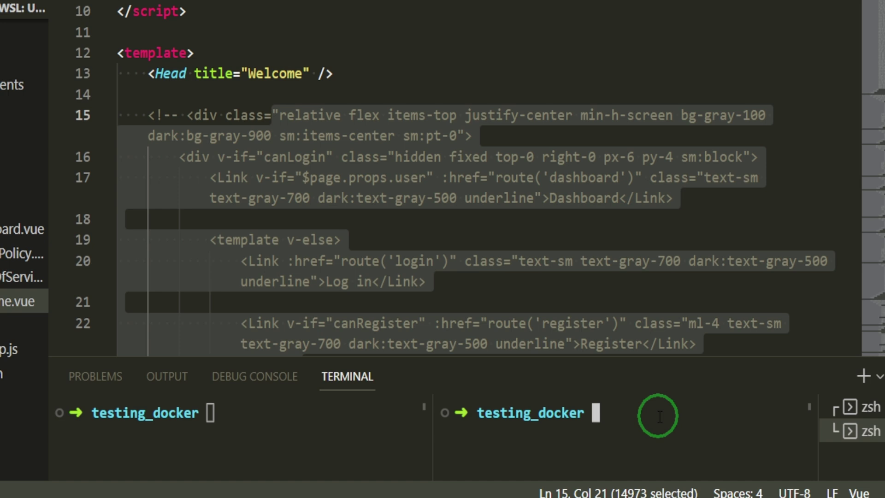
text(npm)
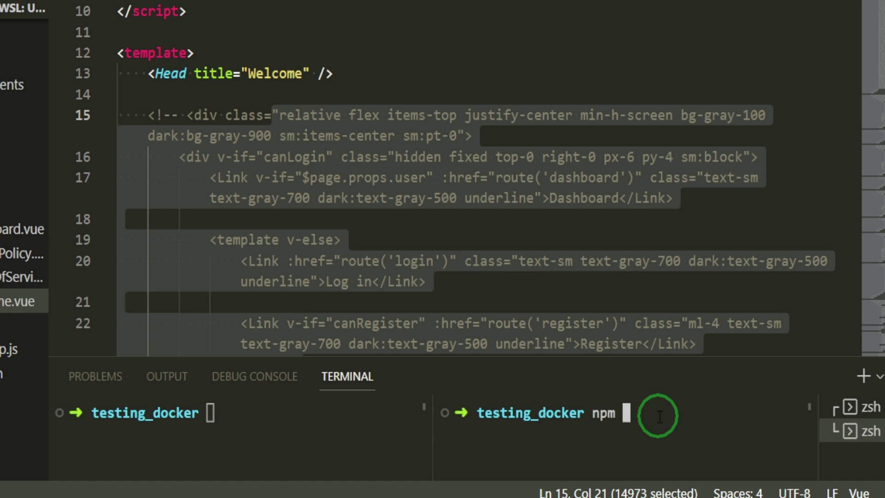
text( run d)
text(ev)
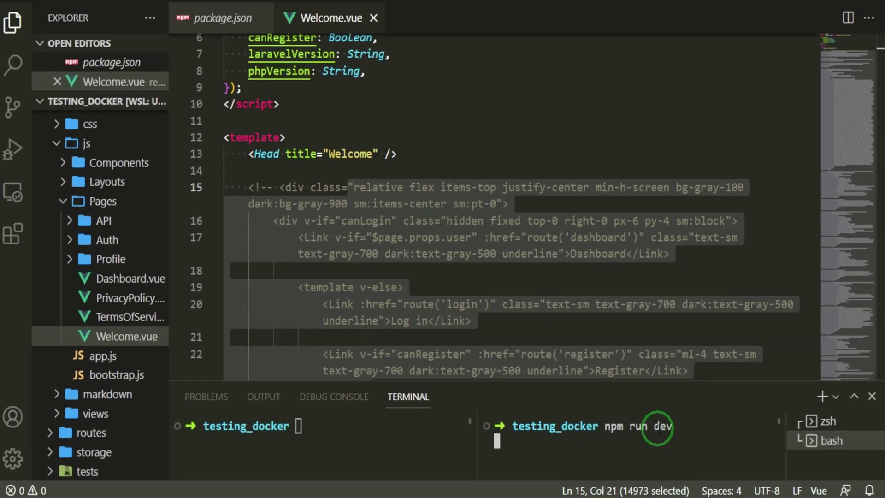
- Start the dev server with npm run dev and bring the browser alongside
key(Return)
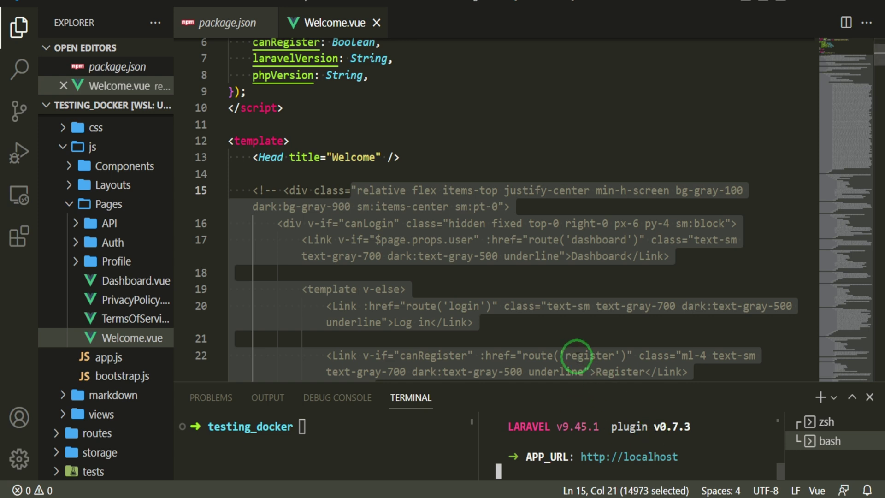
key(alt+Tab)
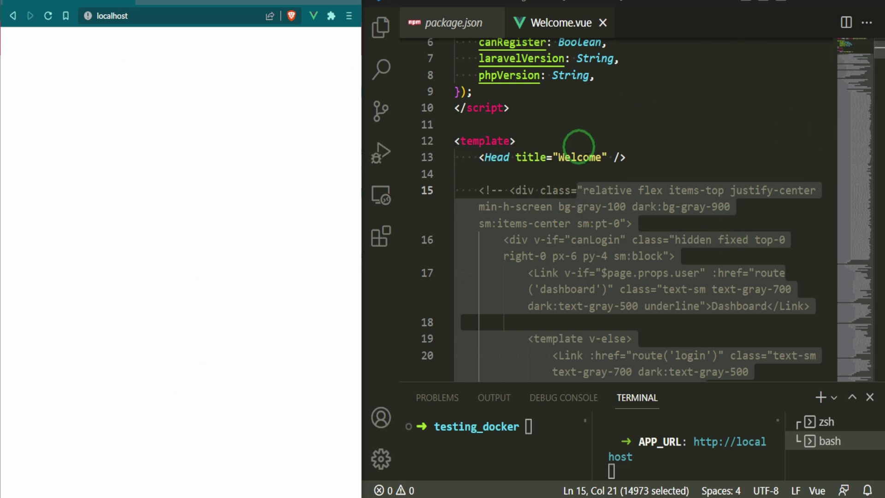
- Open vite.config.js from the quick file search
click(619, 169)
key(ctrl+p)
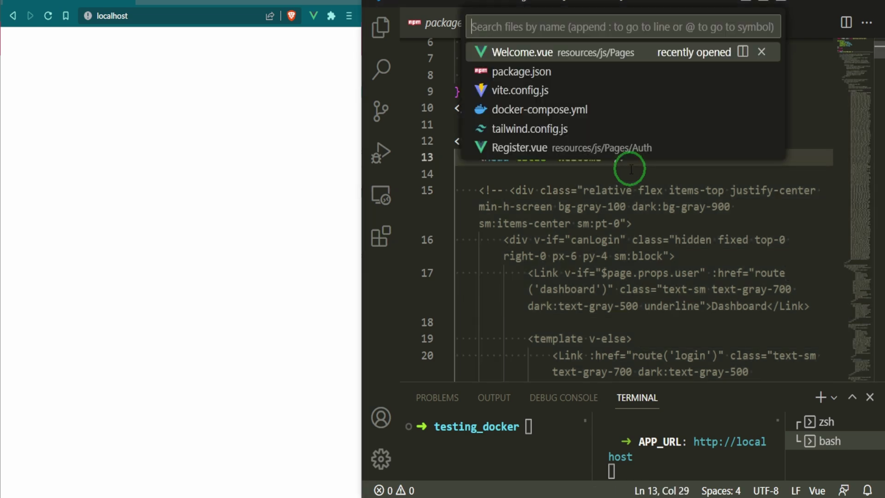
key(Down)
key(Down)
key(Return)
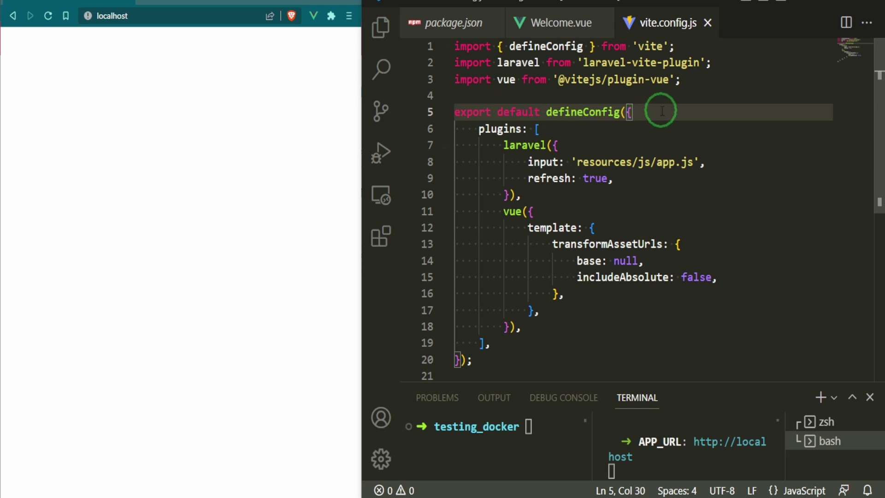
- Add a server block with hmr host 'localhost' above plugins
key(Return)
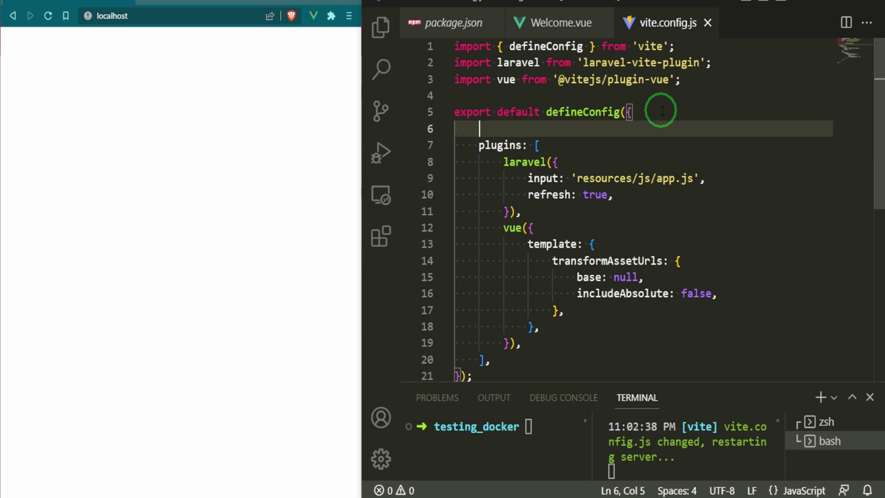
text(server: {)
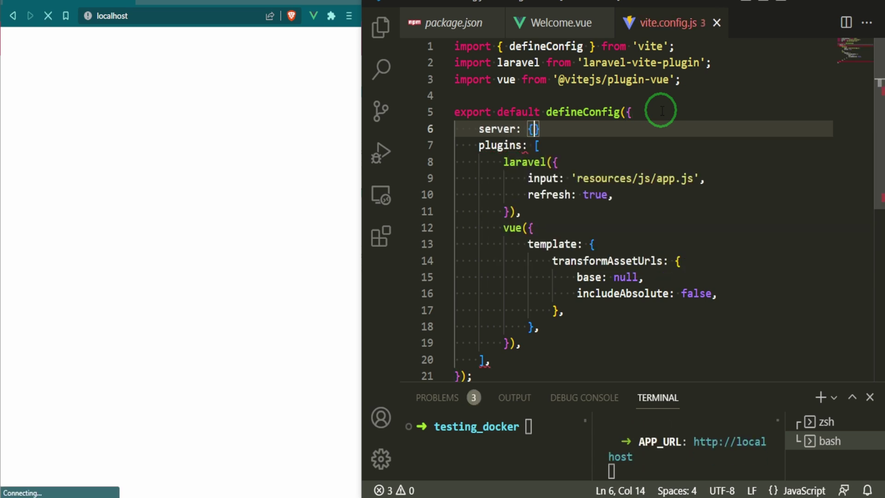
key(Return)
key(Down)
text(,)
key(Up)
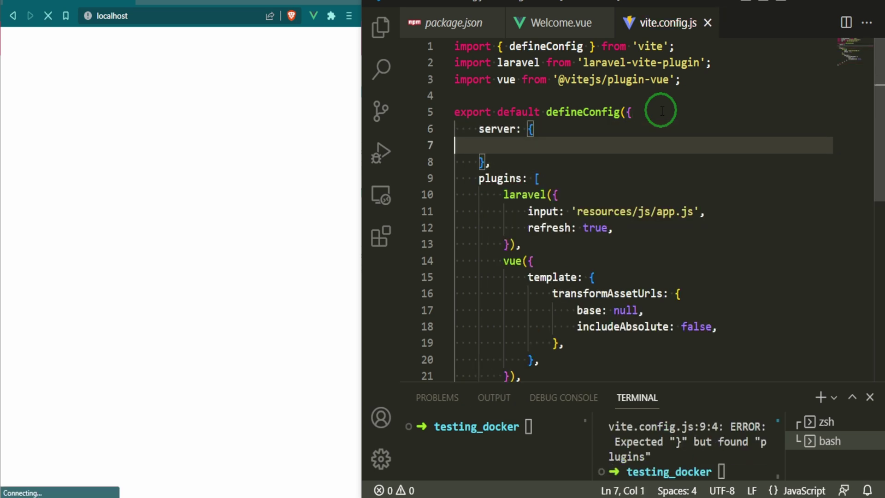
text(hmr: {)
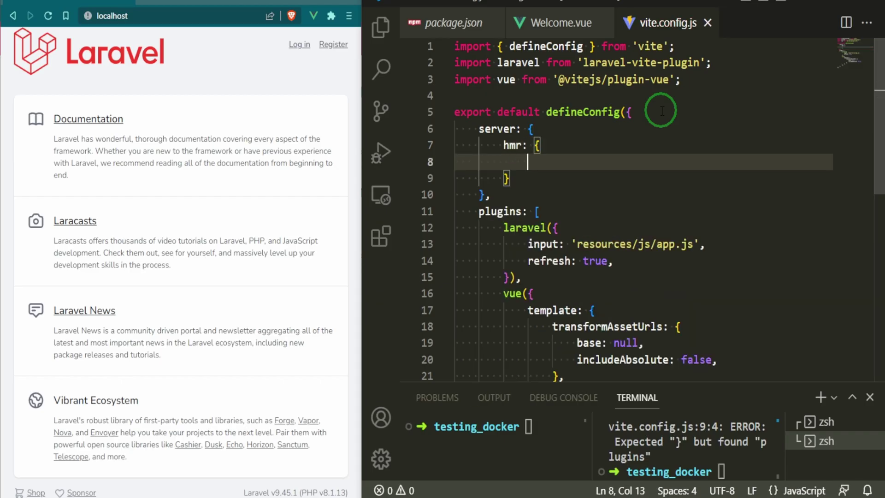
key(ctrl+space)
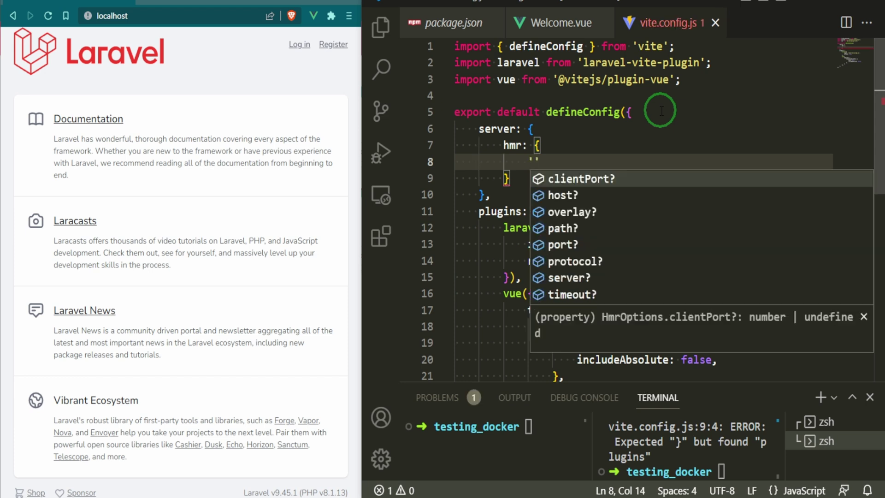
key(Escape)
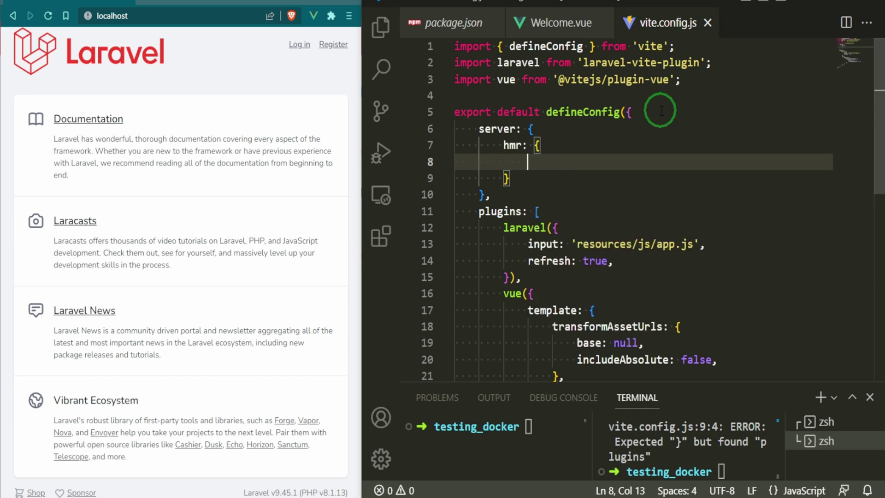
text(host: 'localhost)
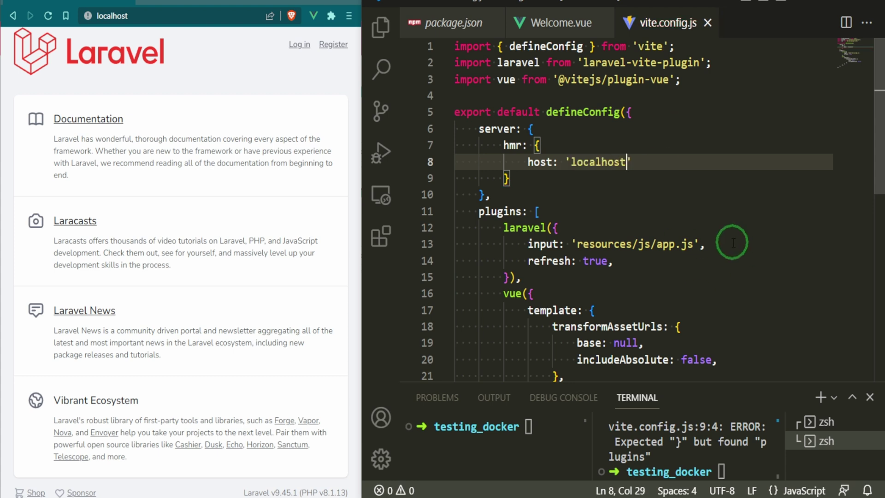
- Run the Vite dev server in the terminal and reload the localhost page
click(706, 452)
text(npm run dev)
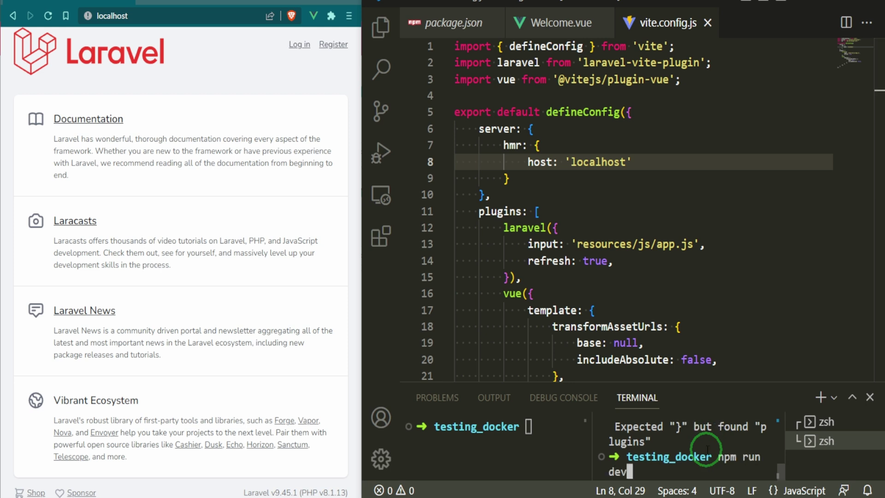
key(Return)
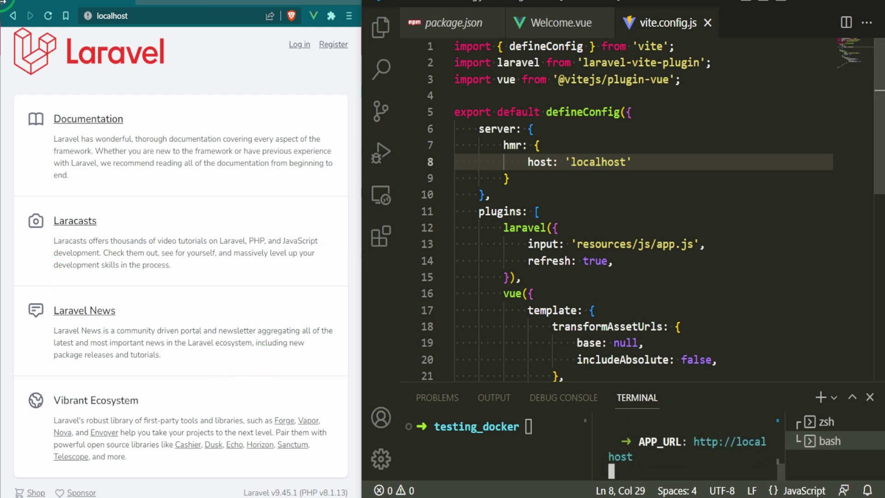
click(48, 16)
mouse_move(584, 309)
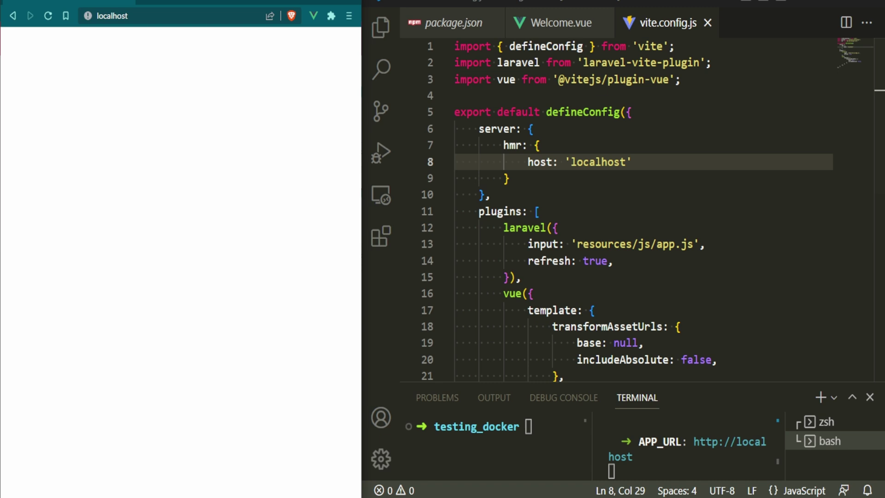
- Add test text after the Head tag in Welcome.vue and save to hot-reload
click(523, 23)
scroll(660, 244, up, 5)
key(Return)
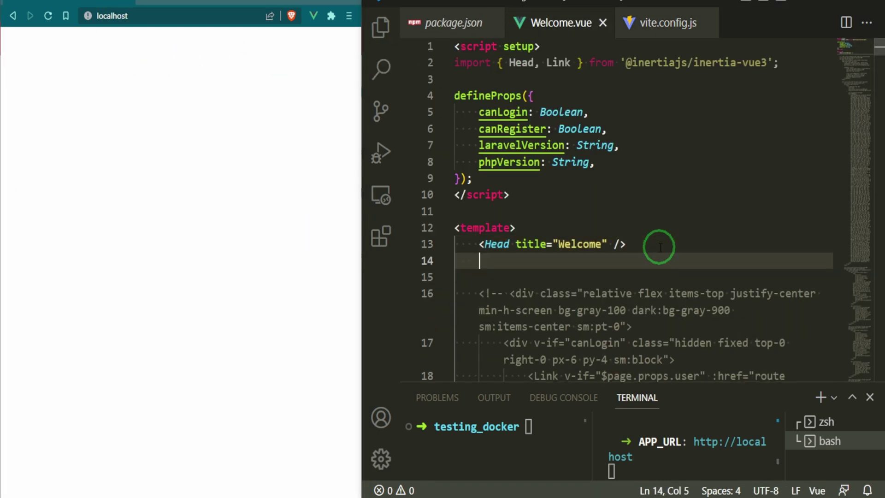
key(Return)
text(hi there)
key(ctrl+s)
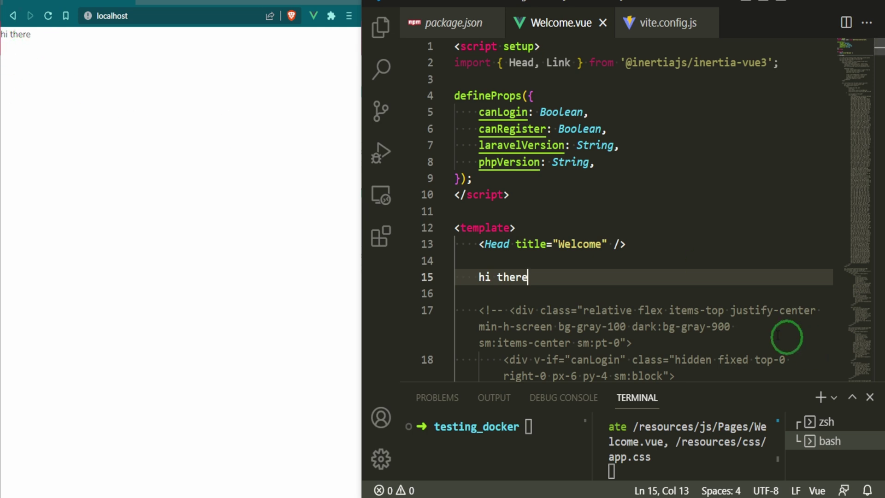
- Replace it with an h1 'text-xl text-red-600' heading reading 'hi there from vite', and save
key(BackSpace)
key(BackSpace)
key(BackSpace)
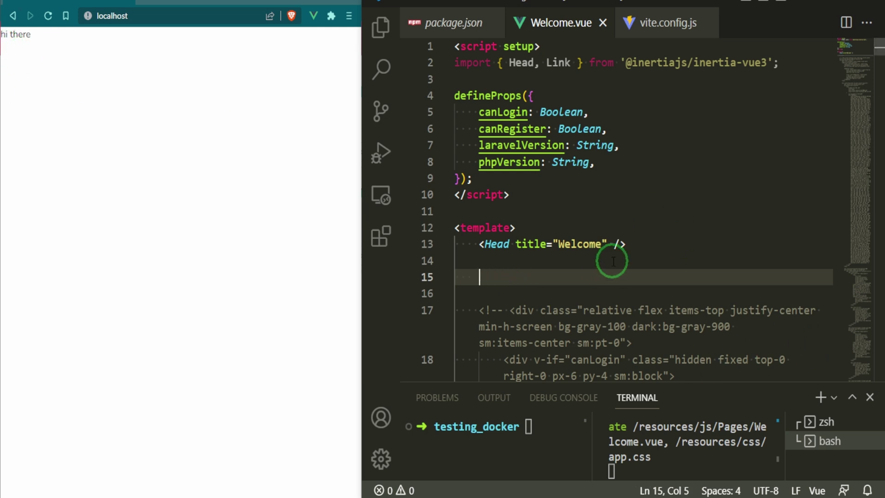
text(h1)
key(Tab)
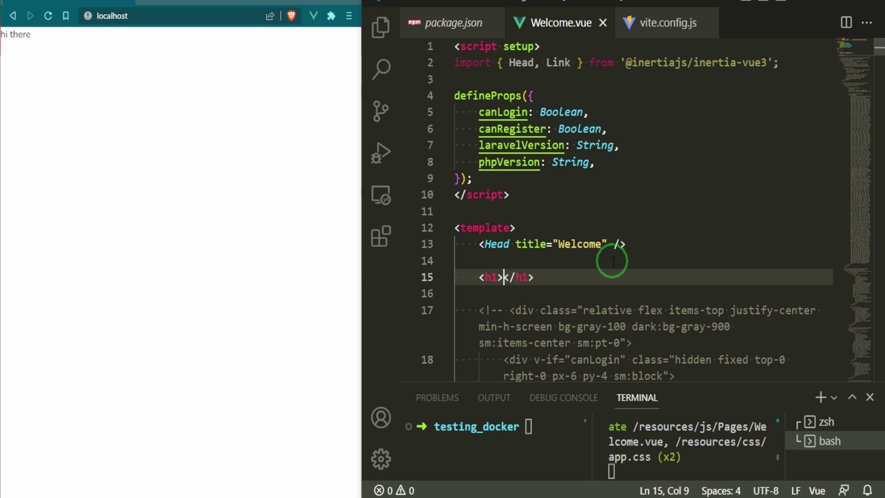
text(class)
key(Tab)
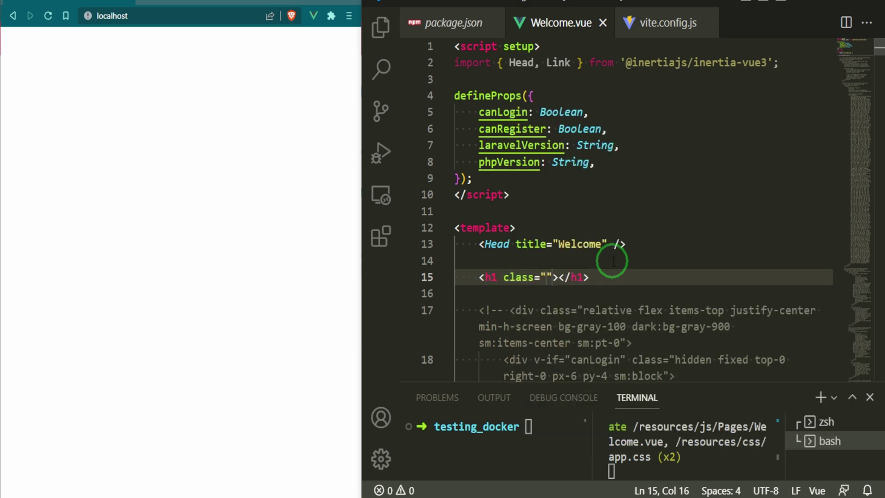
text(text-xl)
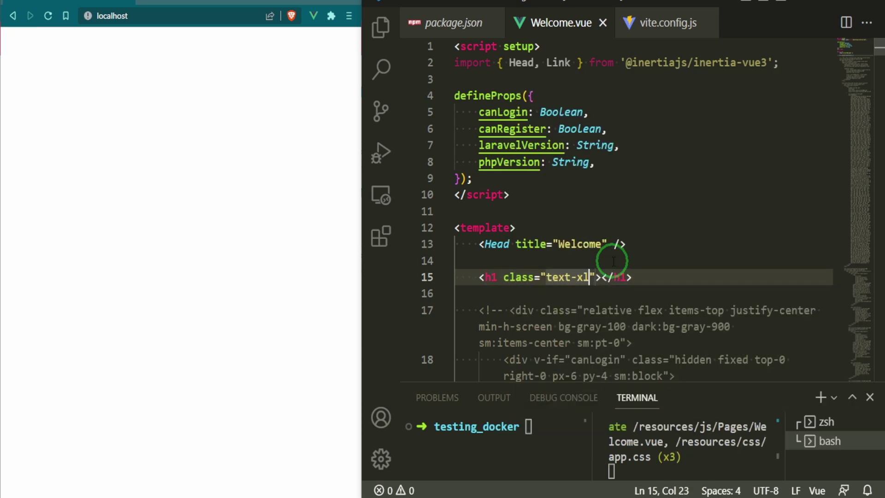
text( t)
text(ext-red)
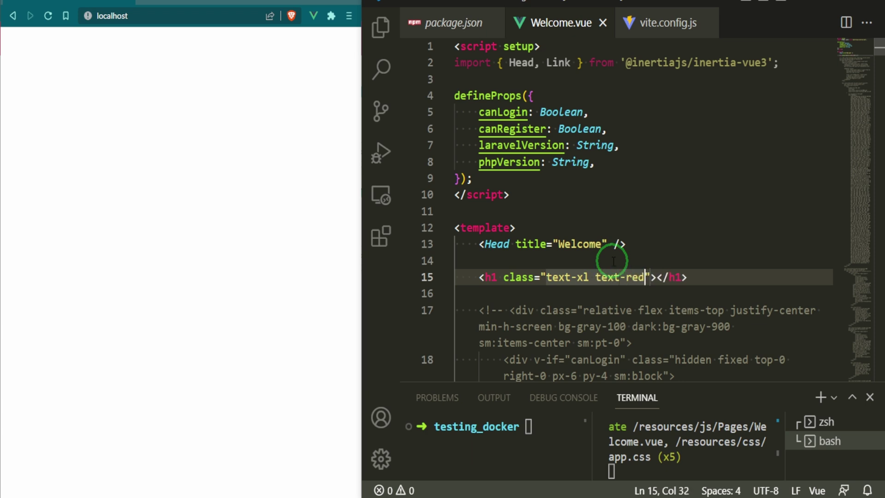
text(-600)
key(Right)
key(Right)
key(ctrl+s)
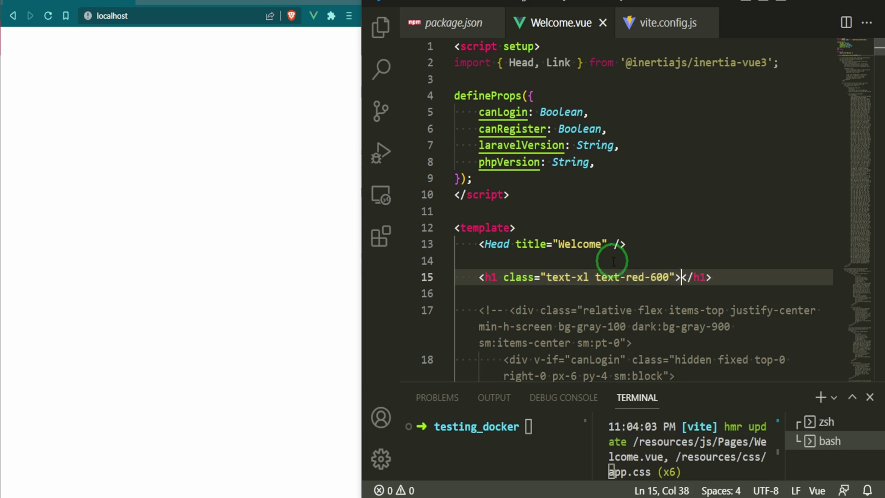
key(Return)
text(hi there)
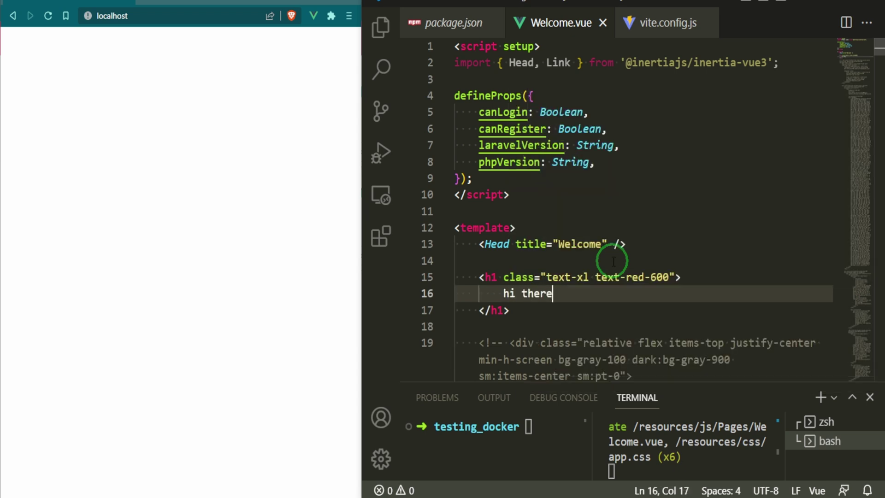
text( for)
key(BackSpace)
key(BackSpace)
key(BackSpace)
text(r)
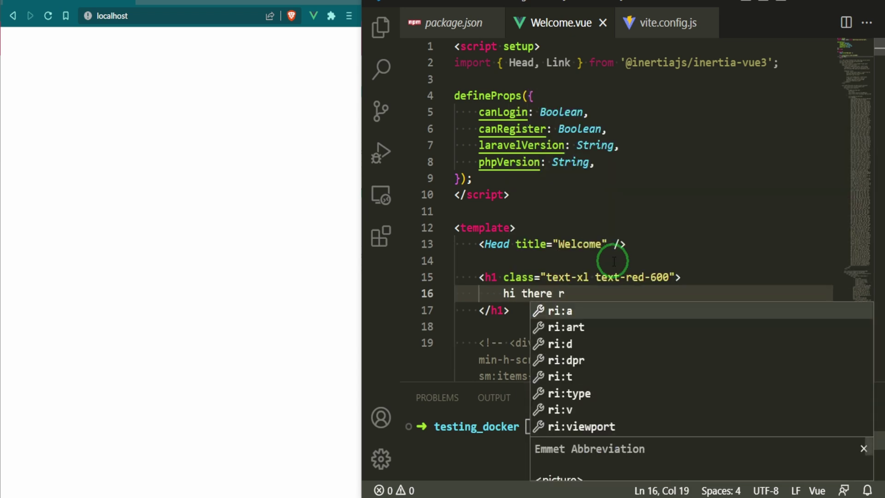
key(BackSpace)
text(from vit)
key(ctrl+s)
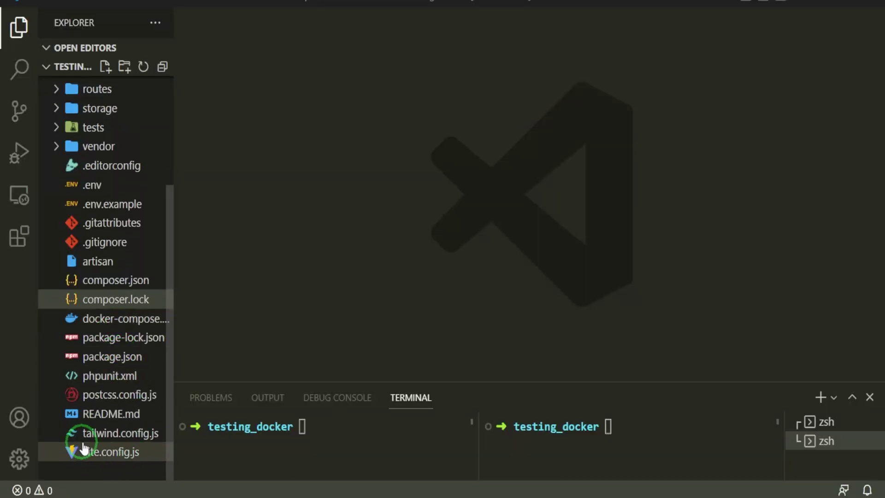
- Open package.json from the Explorer to view its scripts and devDependencies
click(111, 356)
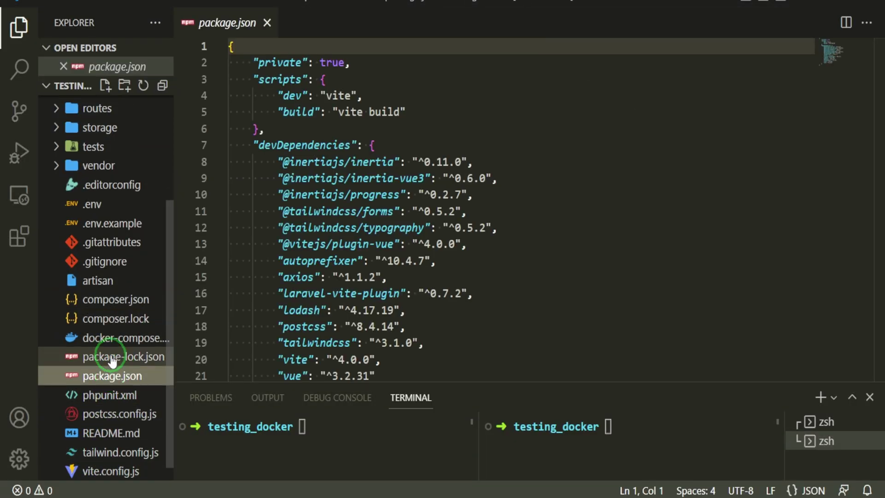